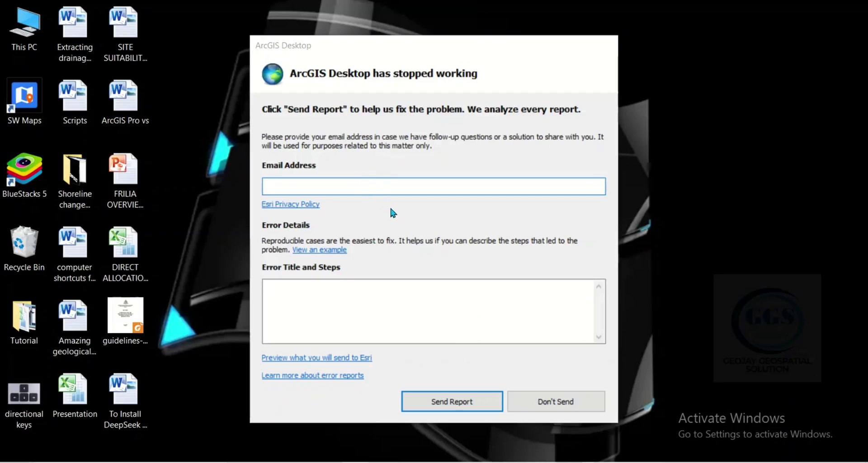
Step: Discard the ArcGIS crash report, then select ArcGIS Desktop 10.8 in Control Panel's Programs and Features
left_click(536, 408)
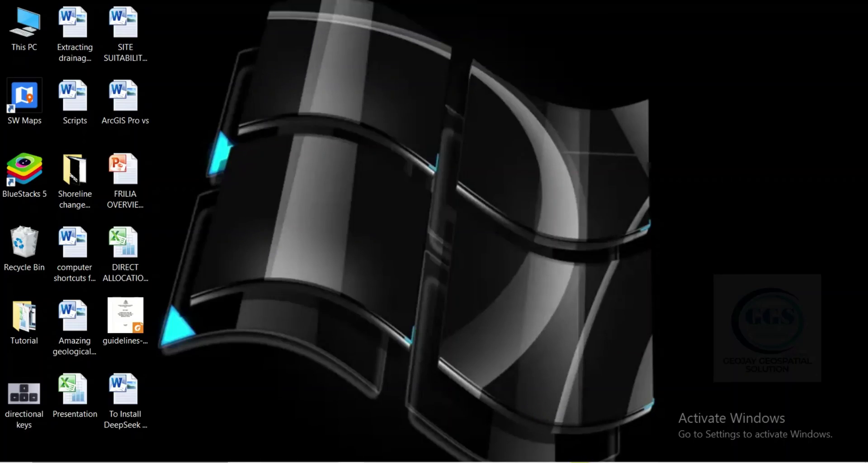
left_click(130, 461)
type("co")
left_click(122, 107)
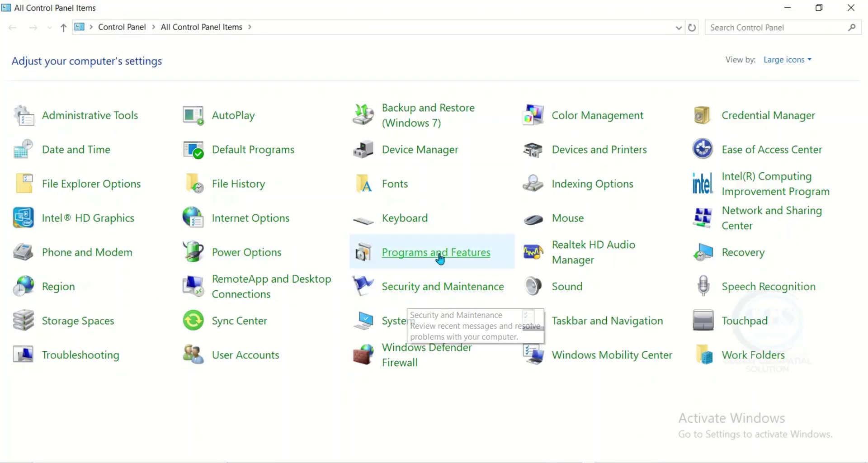
left_click(466, 259)
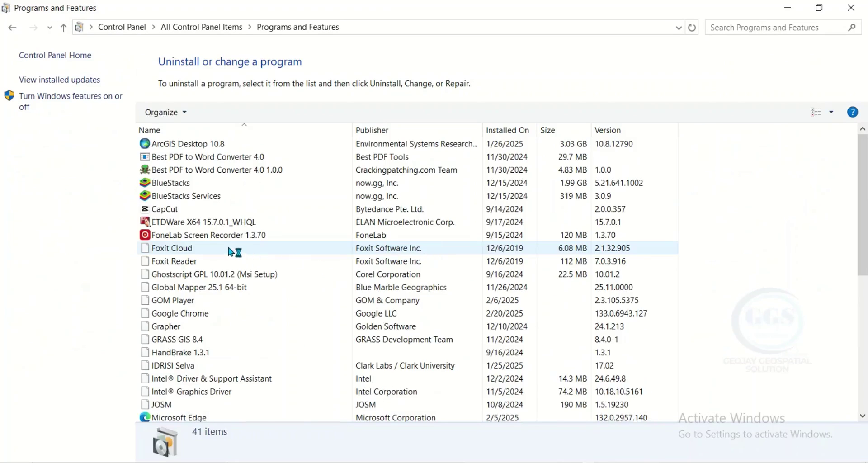
left_click(201, 144)
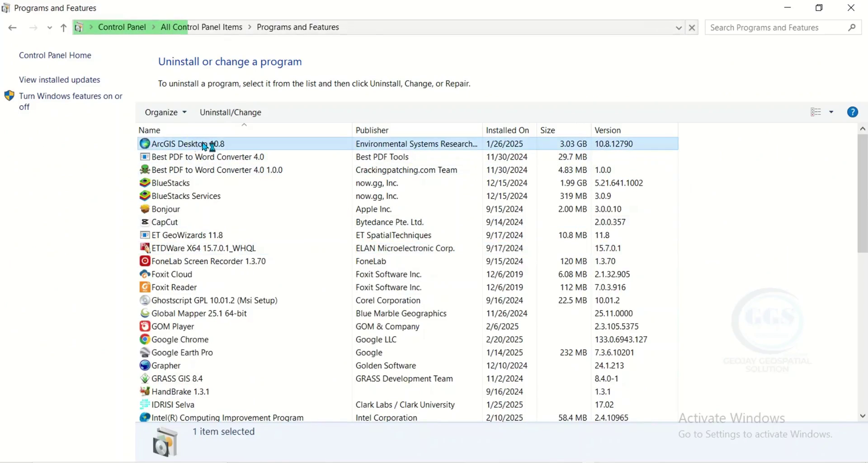
Step: Run Uninstall/Change on ArcGIS Desktop 10.8, choose Remove and confirm the removal
left_click(220, 116)
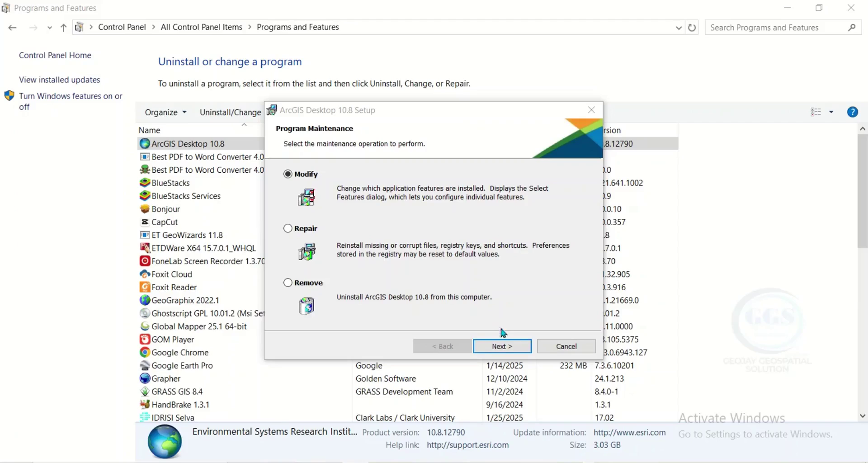
left_click(287, 284)
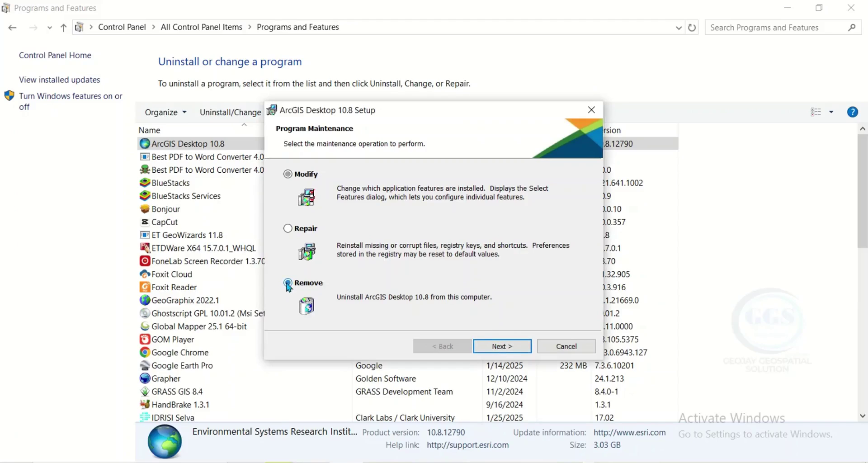
left_click(491, 347)
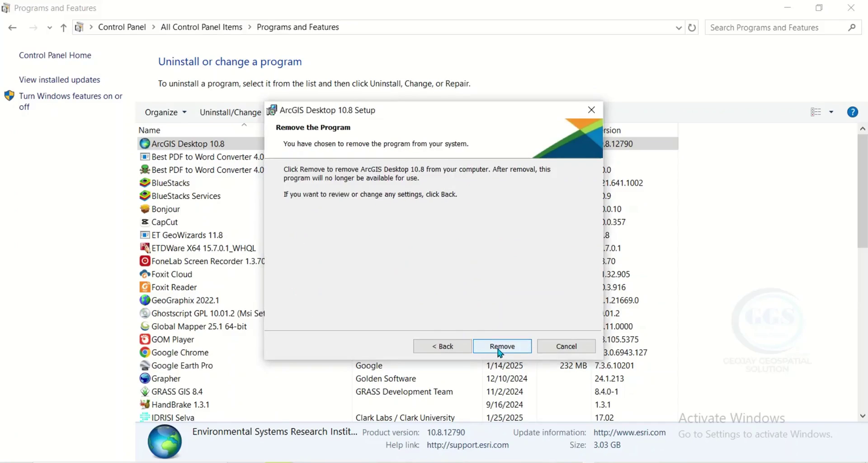
left_click(500, 348)
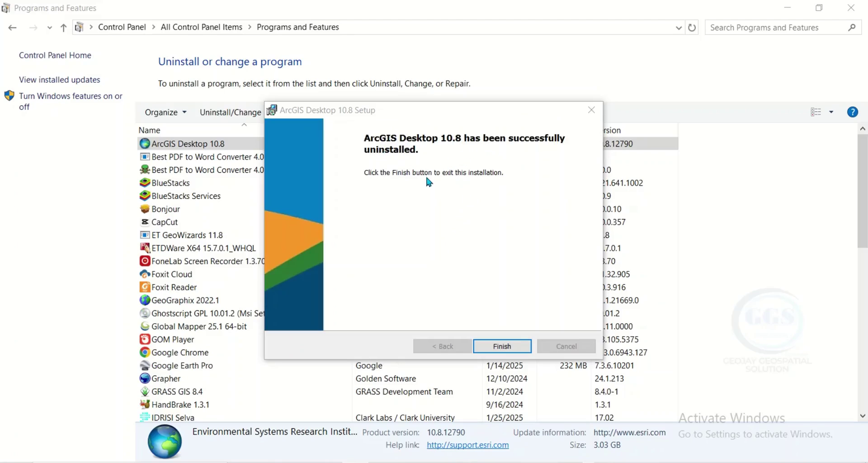
Step: Close the uninstaller and run ArcGIS_Desktop_108_172737.exe from the nested ArcGIS_Desktop_10.8 folders
left_click(501, 346)
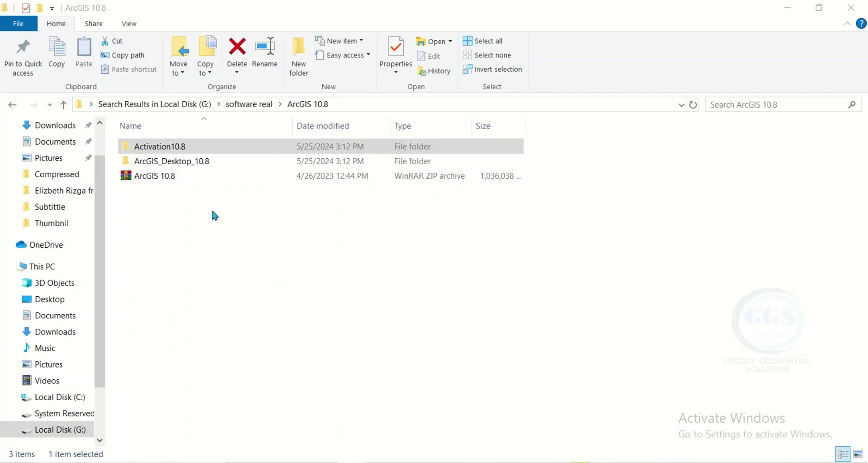
double_click(179, 162)
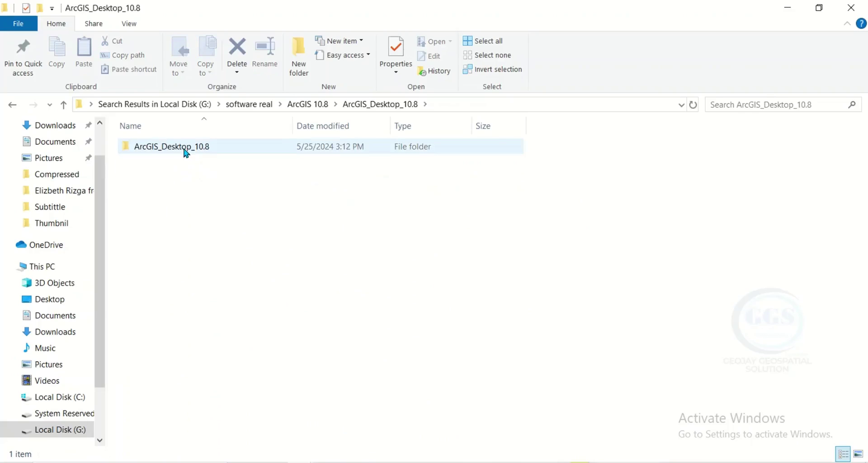
double_click(186, 153)
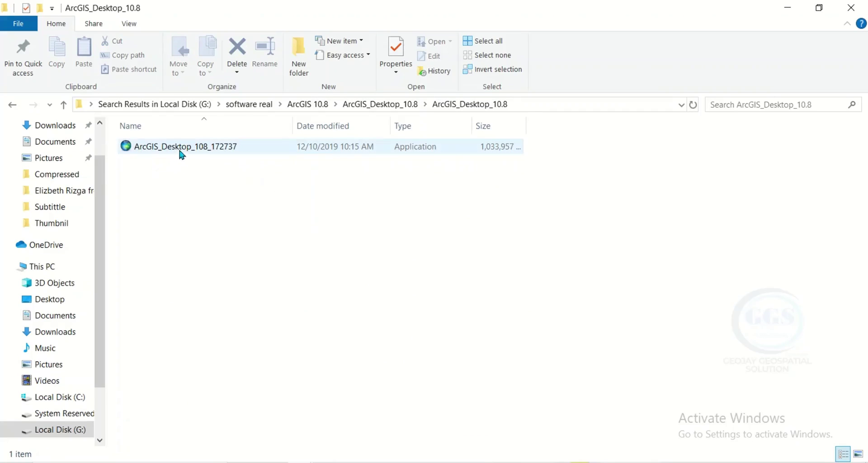
double_click(182, 150)
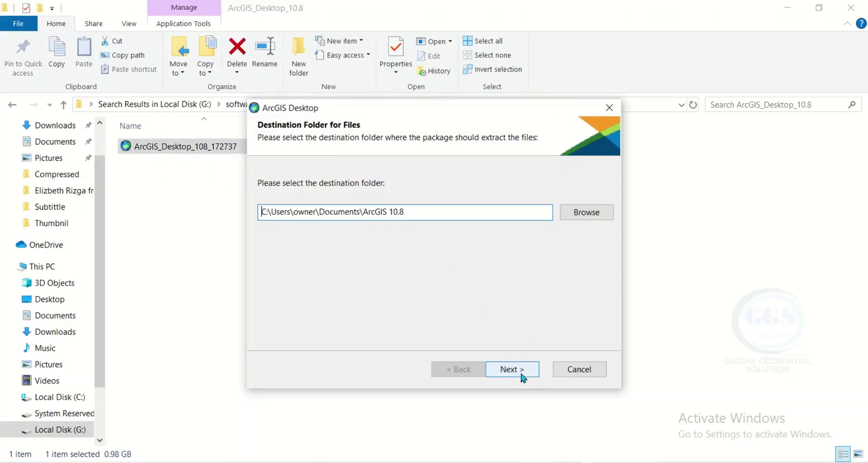
Step: Extract the installer files to the default destination, overwriting every conflicting file
left_click(519, 373)
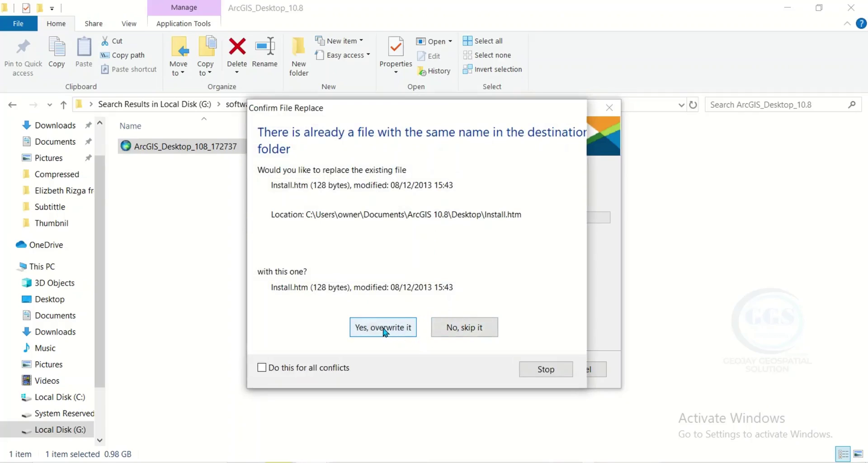
left_click(261, 367)
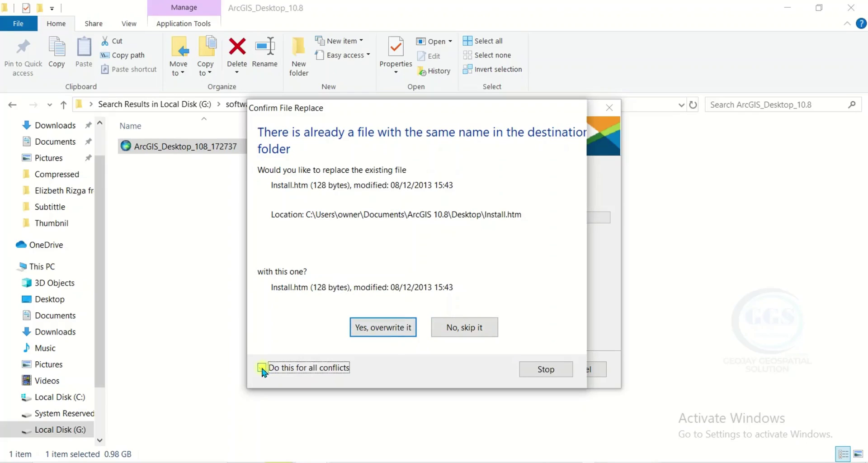
left_click(379, 329)
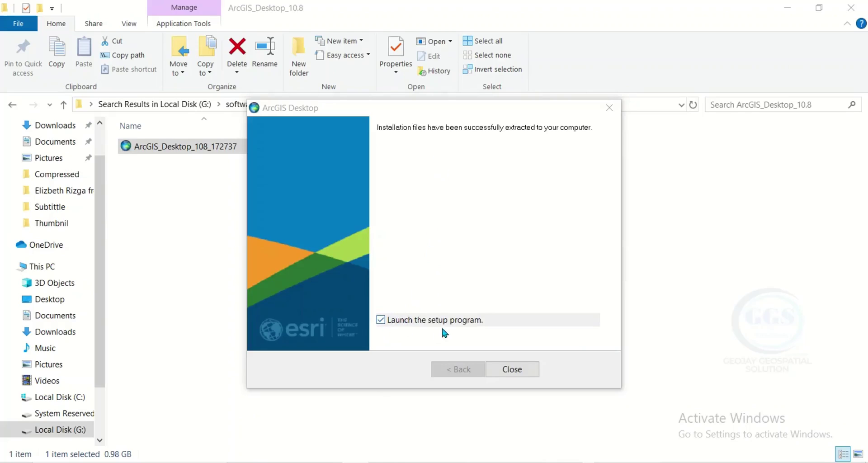
Step: Launch setup, accept the master agreement and choose a Complete installation
left_click(512, 370)
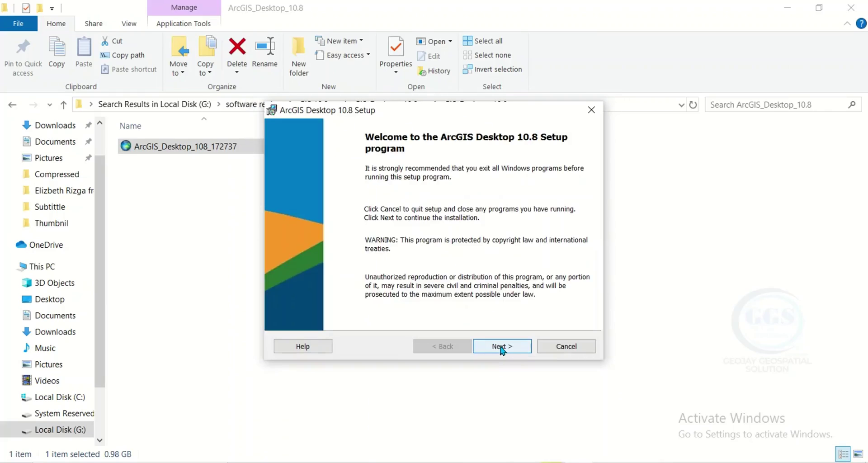
left_click(501, 346)
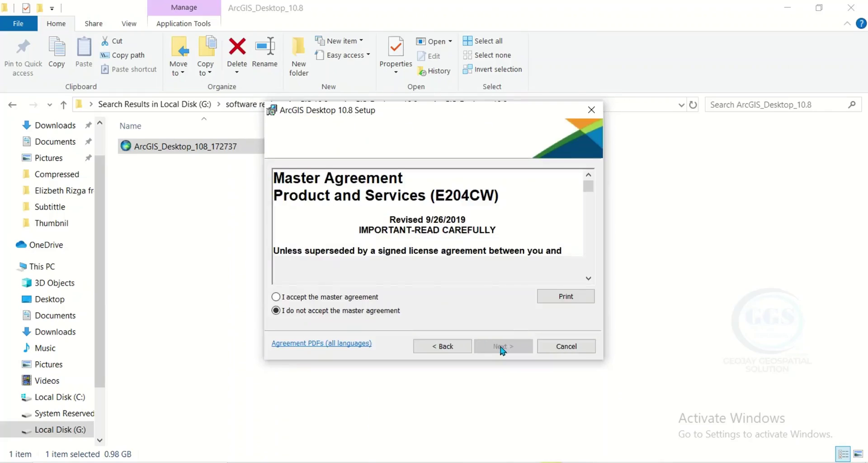
left_click(277, 298)
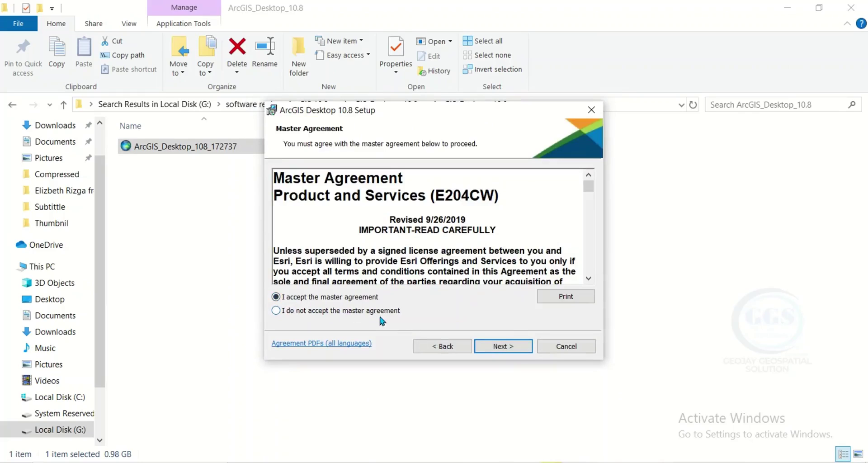
left_click(504, 346)
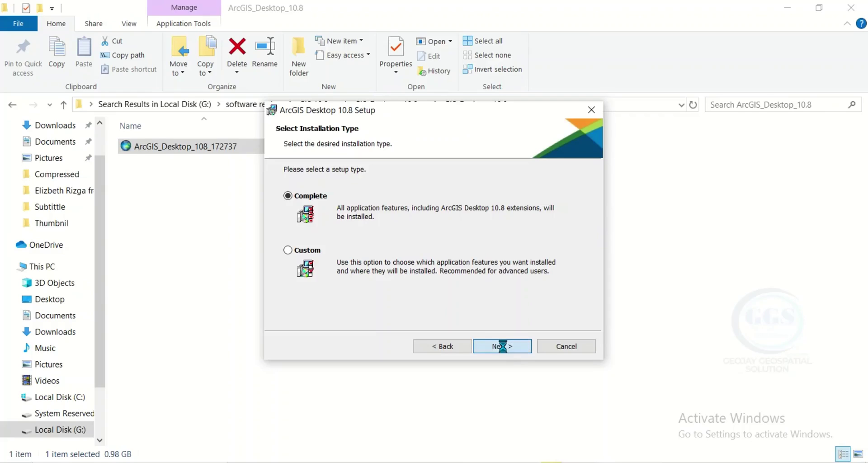
left_click(504, 347)
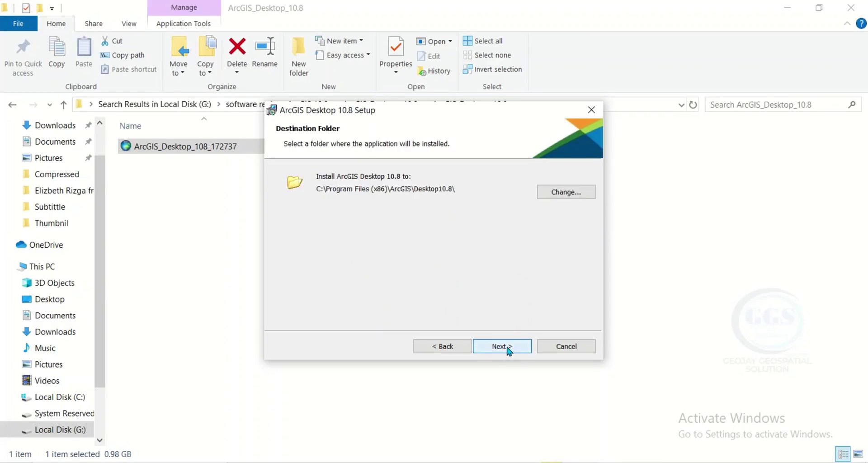
Step: Keep the default install and Python folders, opt out of User Experience Improvement, and install
left_click(508, 350)
left_click(508, 351)
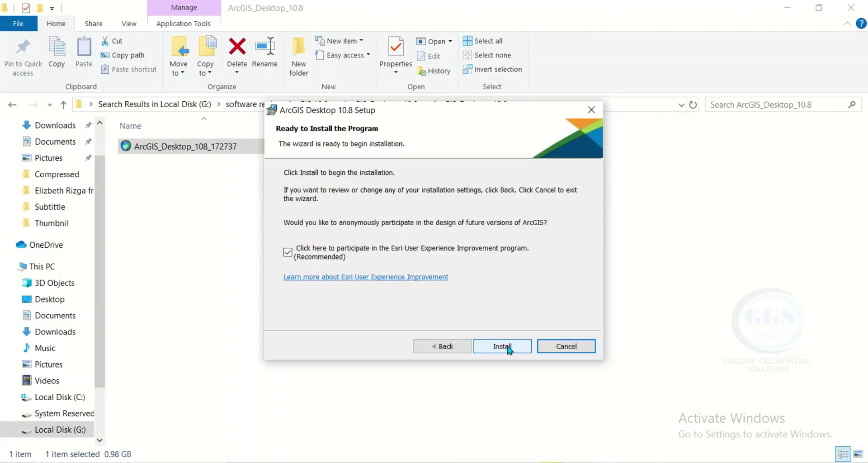
left_click(287, 251)
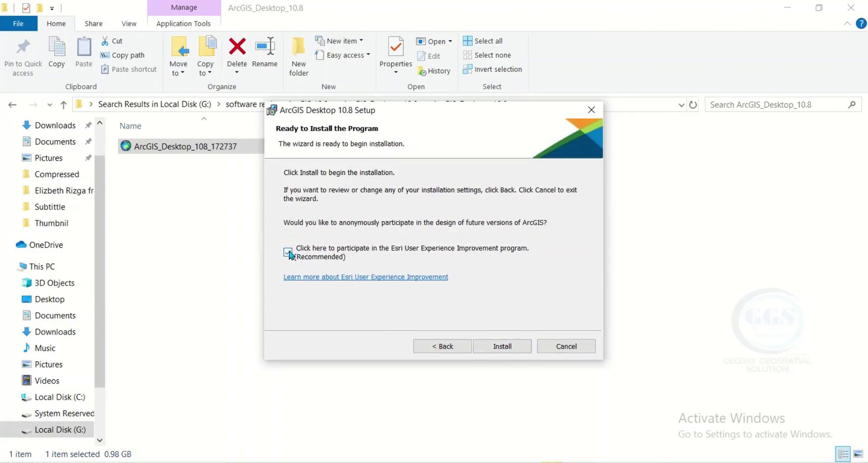
left_click(497, 346)
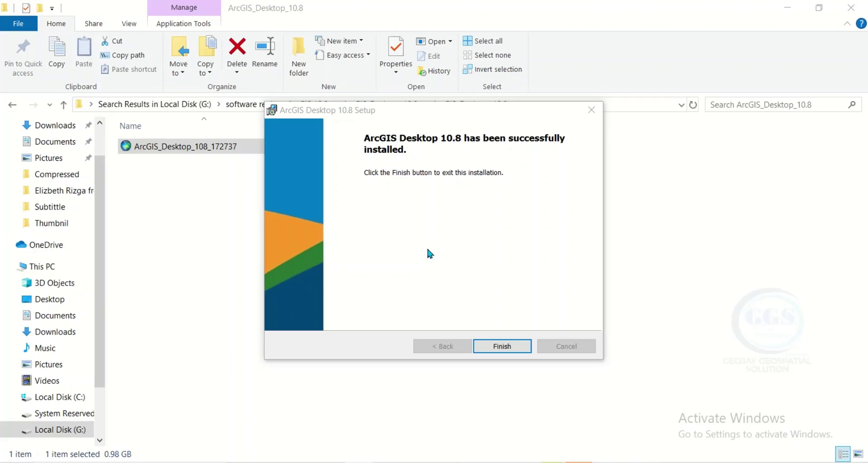
Step: Close the installer and Administrator Wizard, then open ArcGIS 10.8\Activation10.8\Activation10.8
left_click(503, 346)
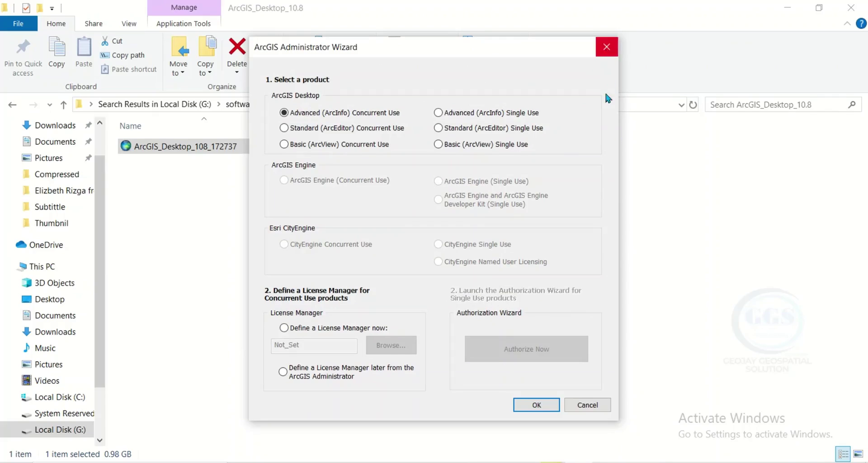
left_click(587, 405)
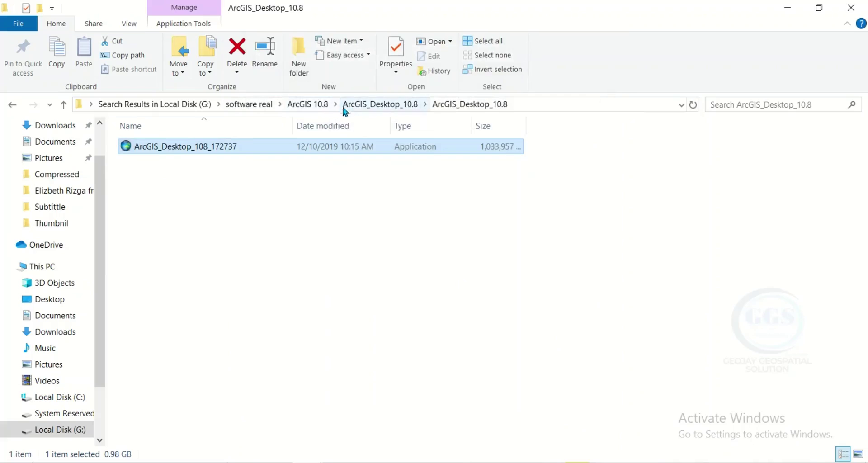
left_click(318, 105)
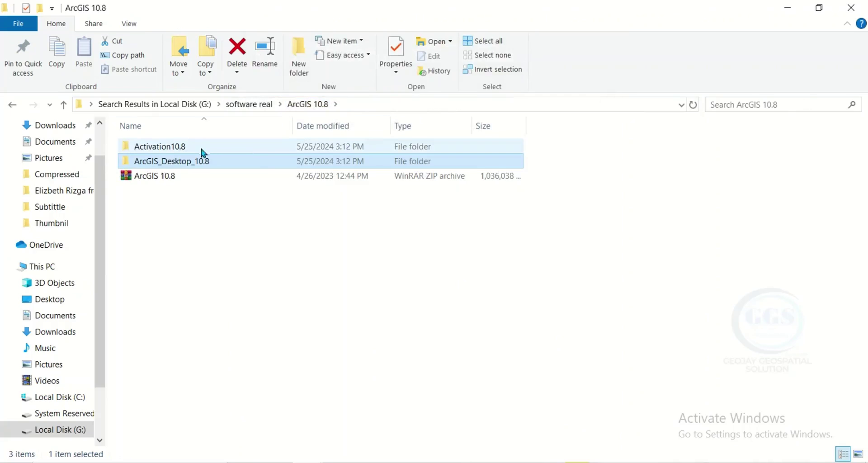
double_click(177, 150)
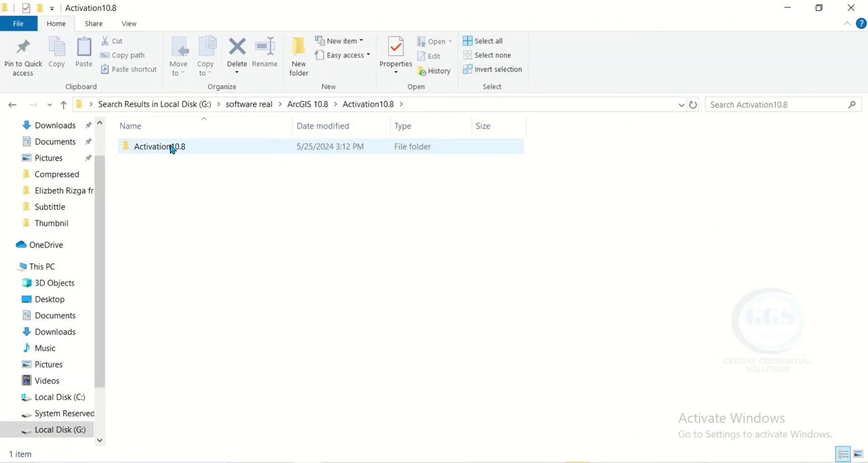
left_click(172, 148)
double_click(172, 148)
Step: Copy the 2,506 KB AfCore.dll from the Crack folder
double_click(174, 145)
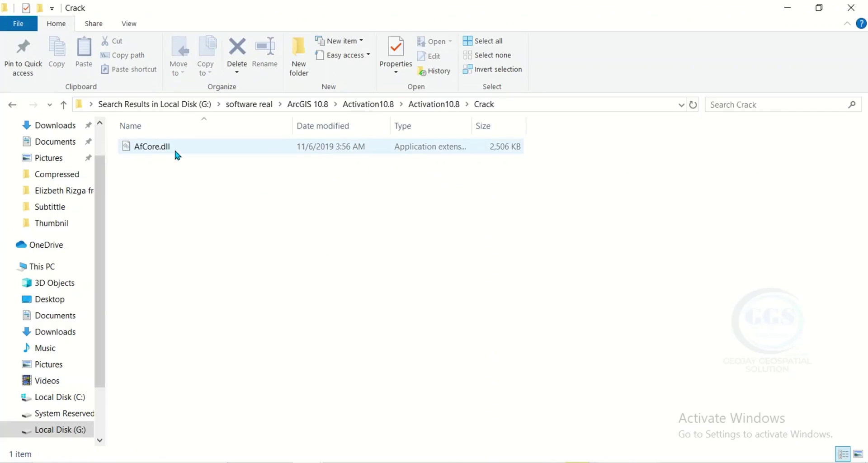
right_click(174, 145)
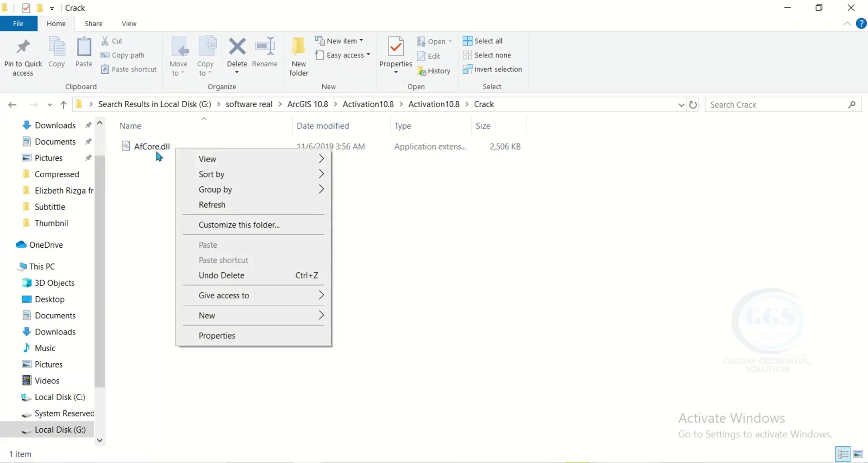
left_click(157, 147)
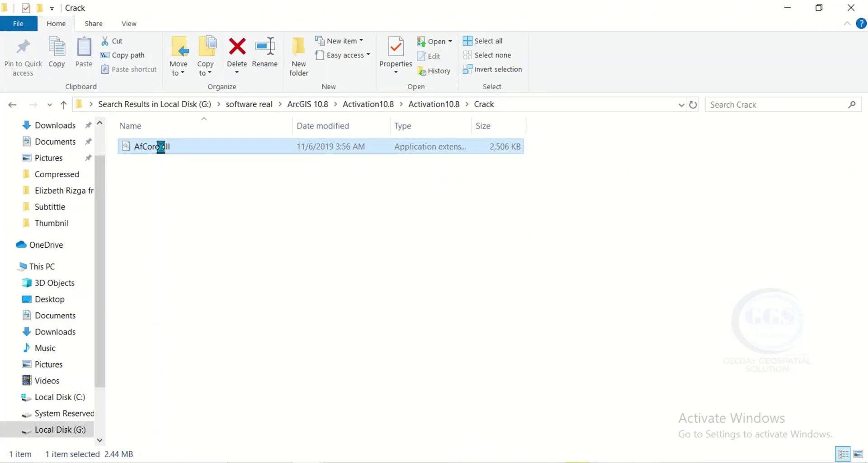
right_click(160, 146)
left_click(202, 335)
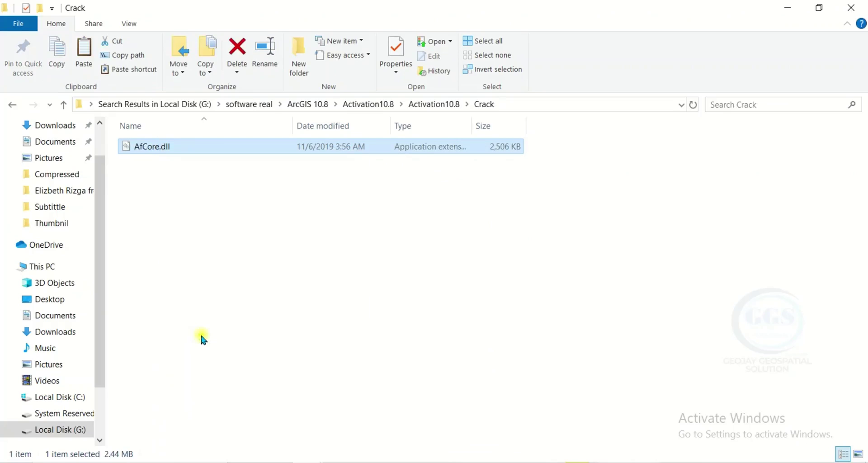
Step: Follow the ArcMap 10.8 Start menu shortcut's file location to Program Files (x86)\ArcGIS\Desktop10.8\bin
key("super")
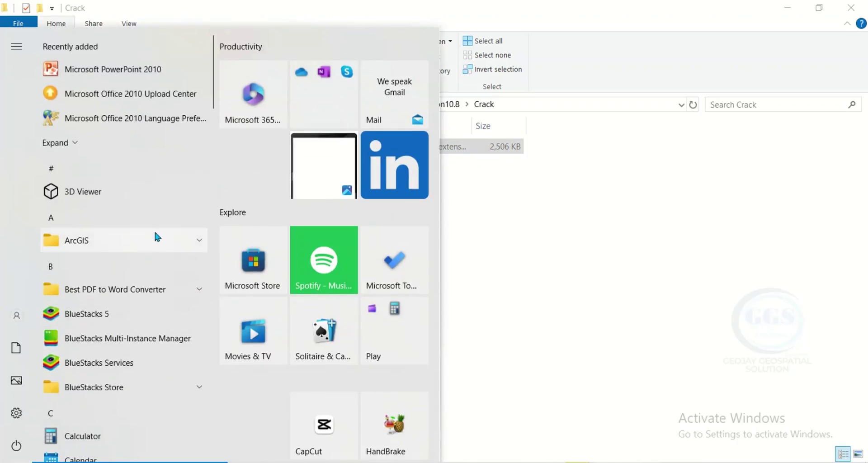
left_click(204, 239)
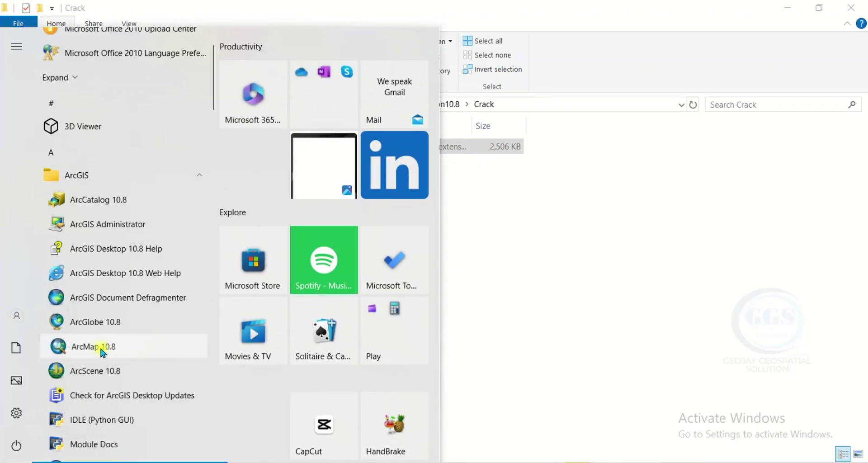
right_click(100, 350)
mouse_move(168, 383)
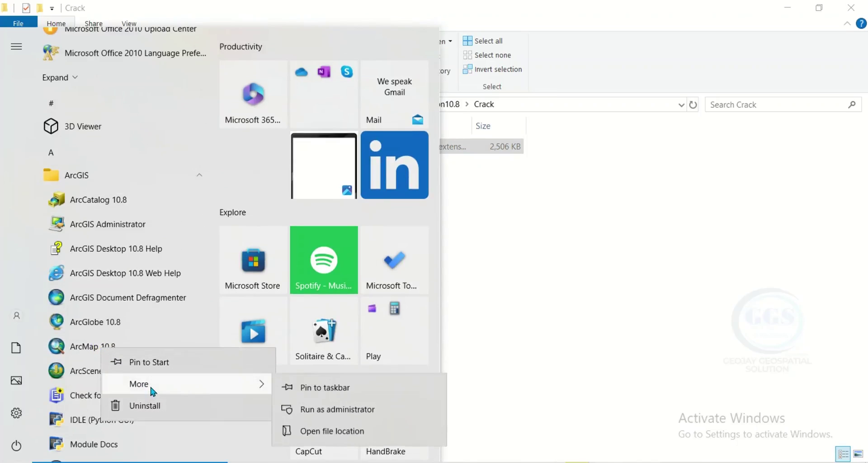
left_click(329, 431)
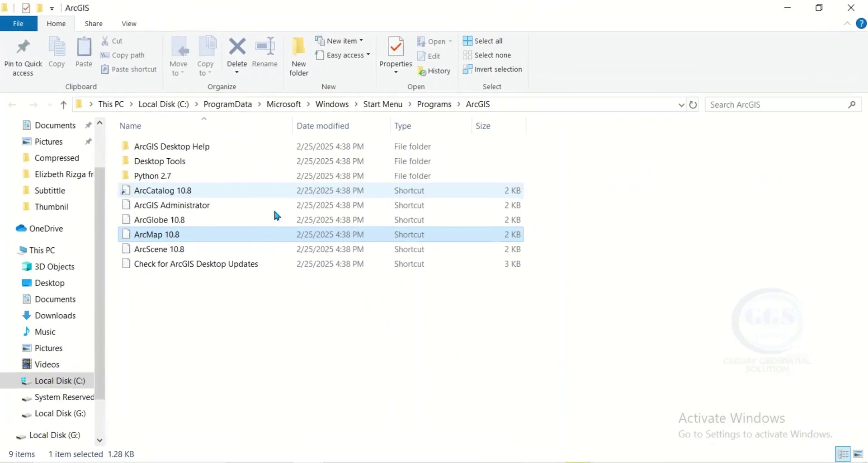
right_click(188, 234)
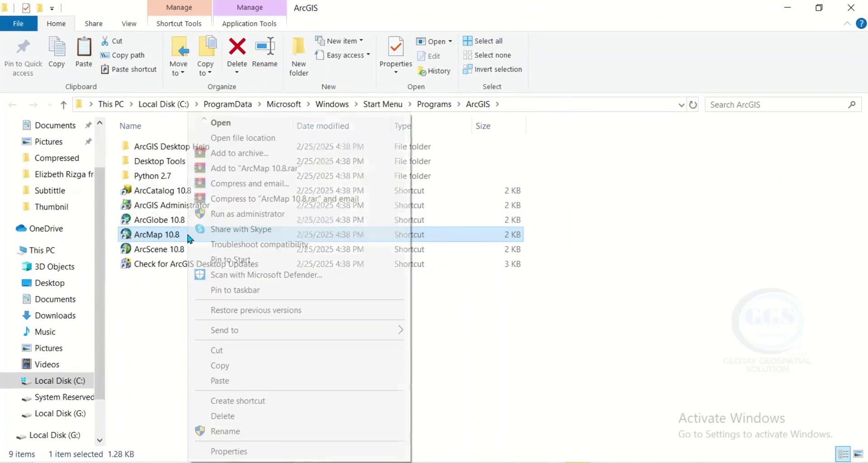
left_click(254, 138)
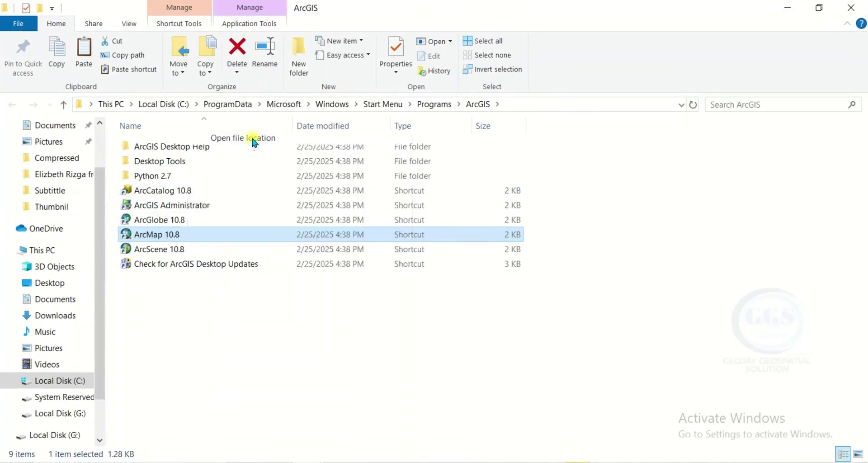
right_click(601, 224)
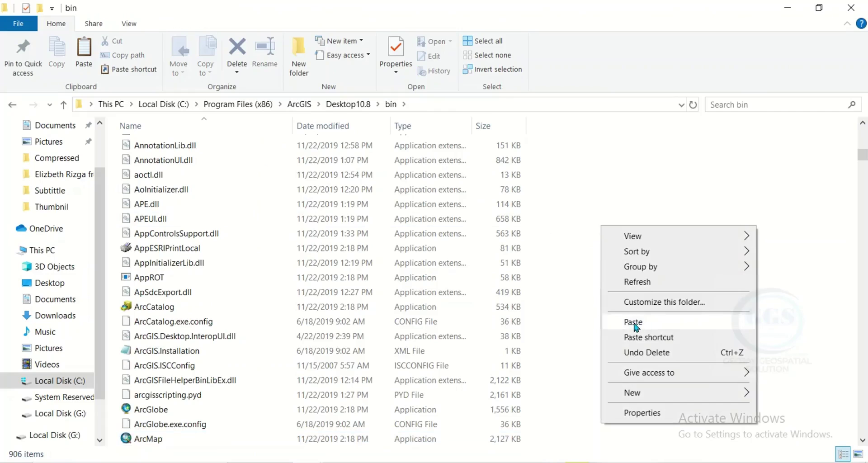
Step: Paste AfCore.dll into bin, replacing the original with admin permission, then close both Explorer windows
left_click(633, 321)
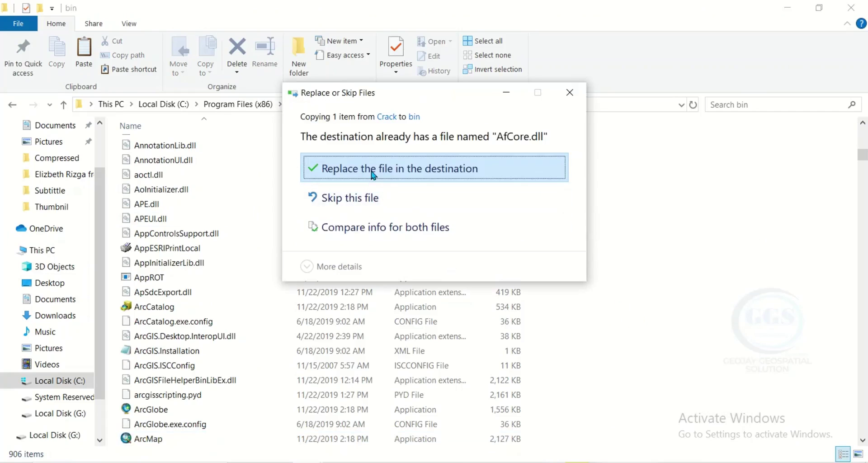
left_click(371, 171)
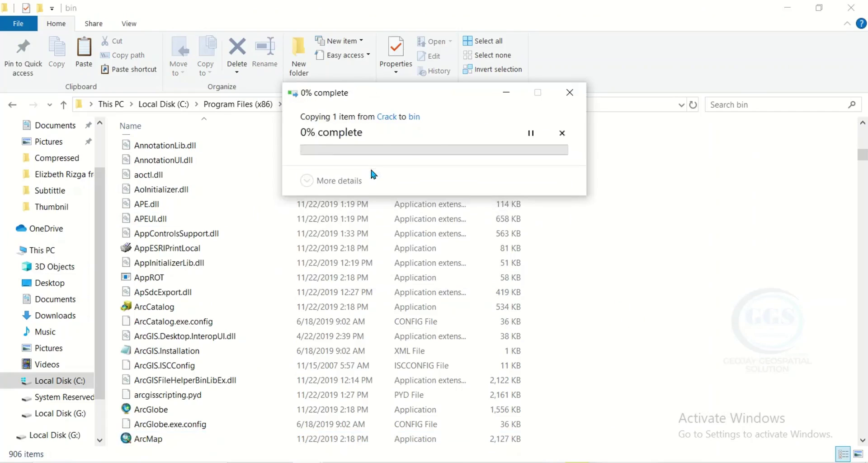
left_click(400, 177)
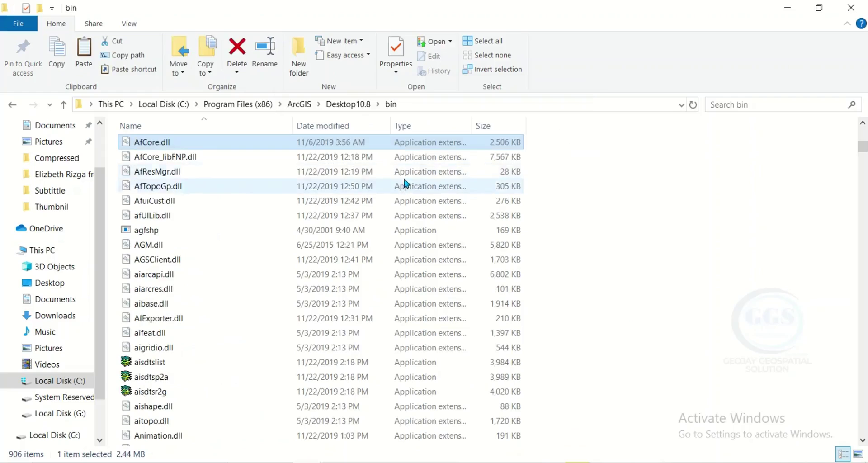
left_click(850, 9)
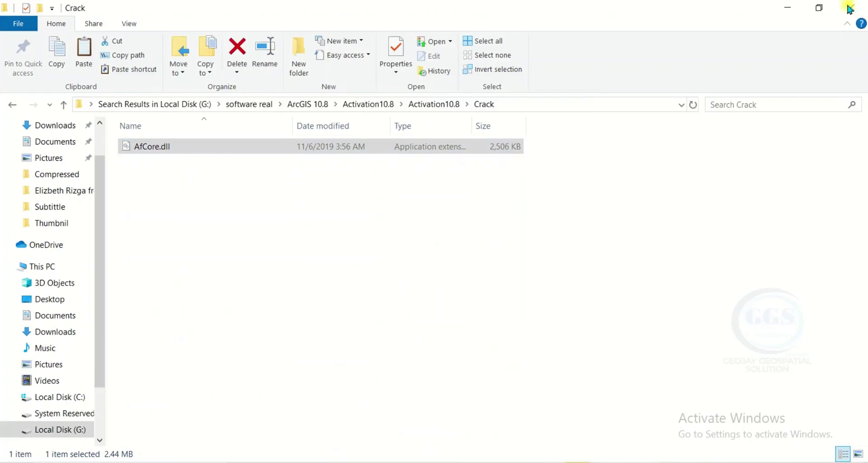
left_click(849, 9)
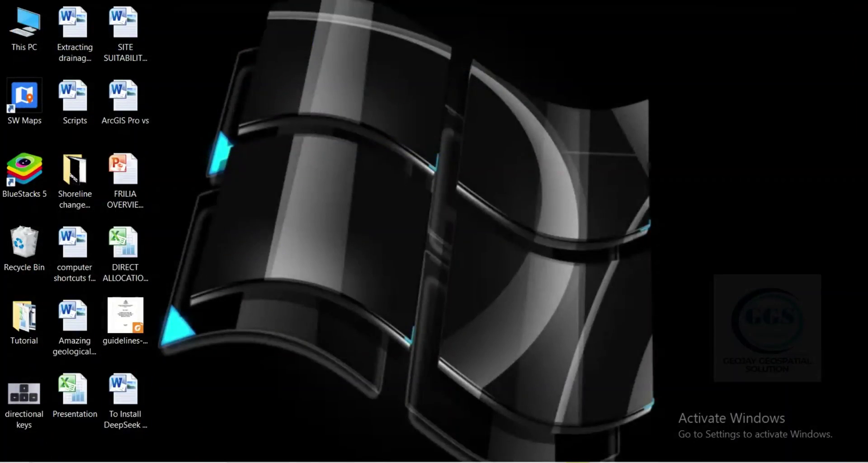
Step: Launch ArcMap 10.8 from the Start menu's ArcGIS group and cancel the Getting Started dialog
left_click(18, 461)
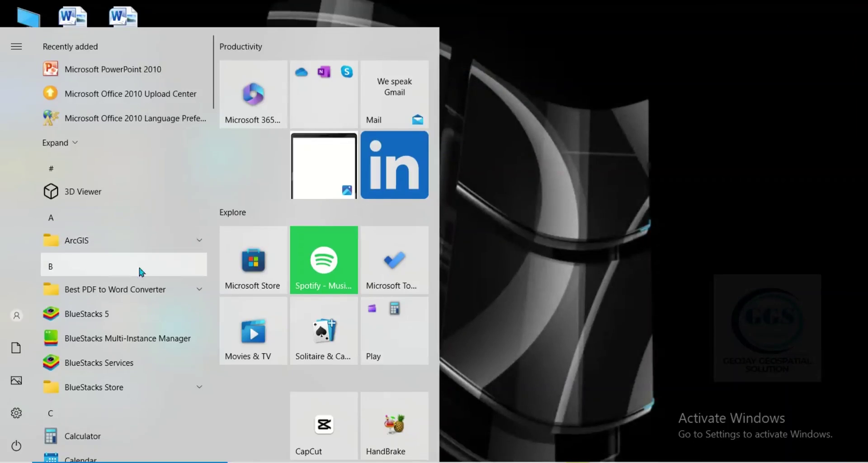
left_click(202, 241)
scroll(140, 355, "down", 2)
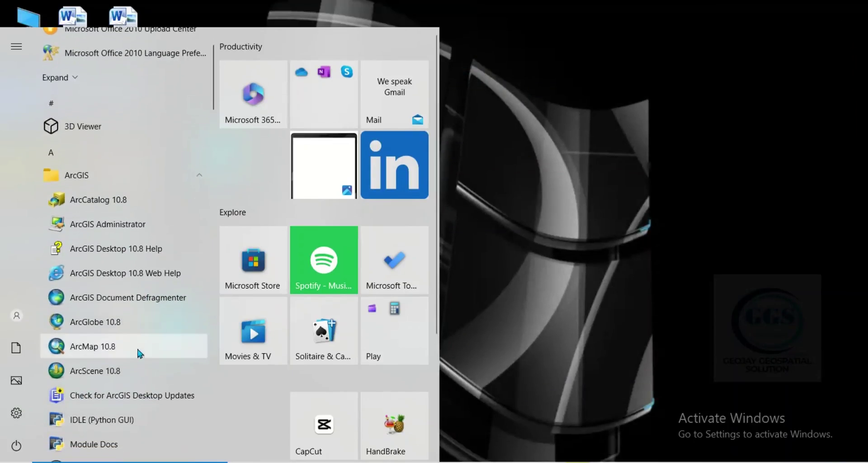
left_click(96, 349)
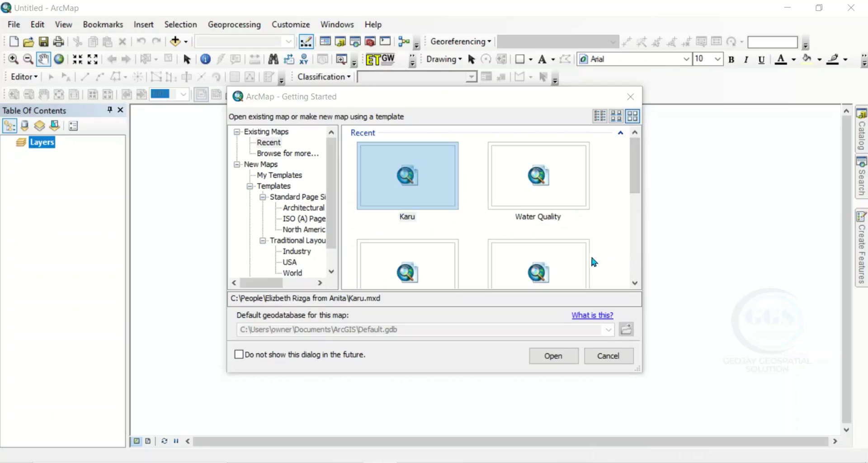
left_click(607, 355)
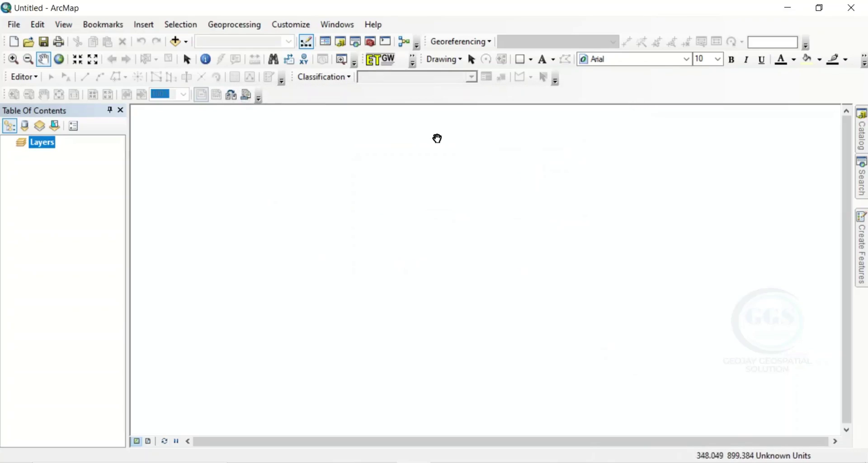